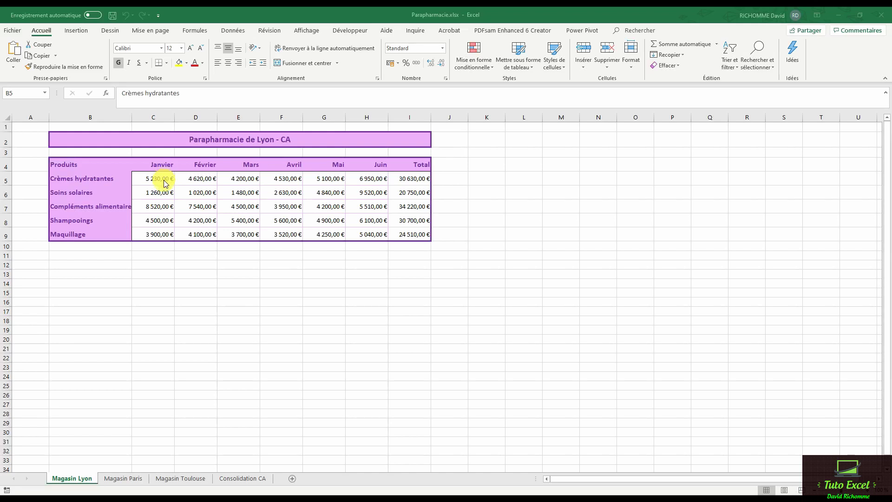
Review the source sales tables on the Magasin Paris, Magasin Toulouse and Magasin Lyon sheets.
click(131, 482)
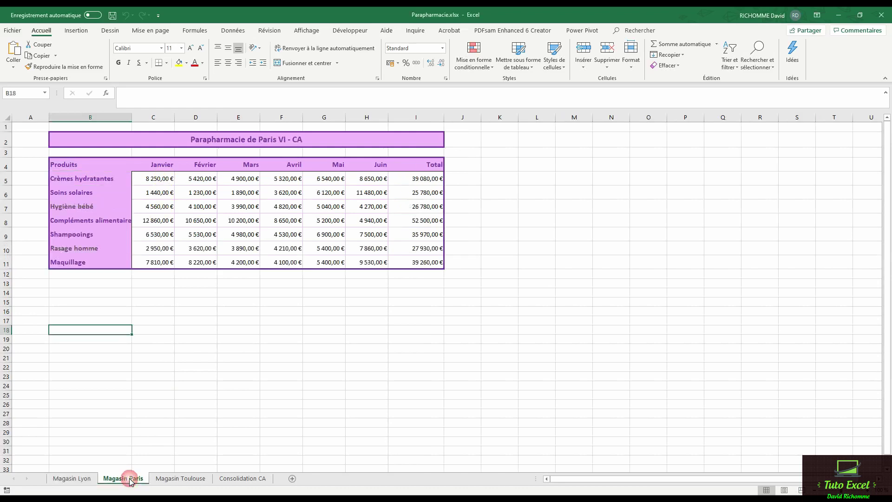
click(181, 482)
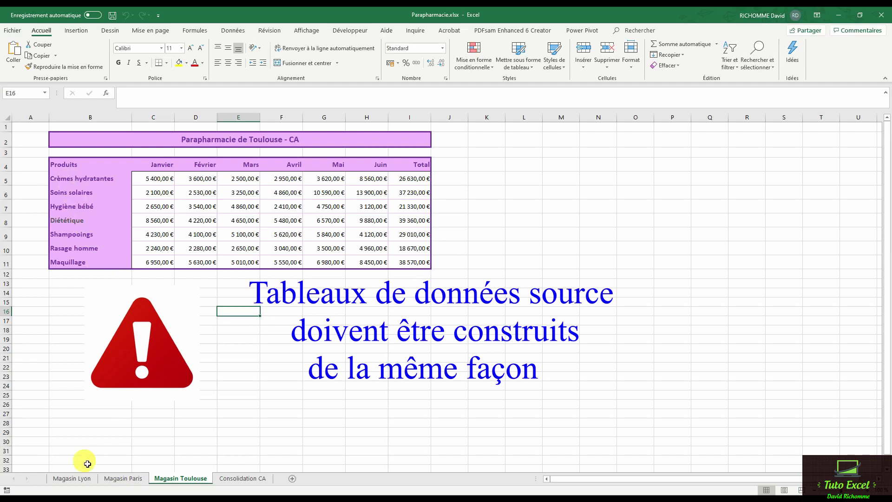
click(72, 479)
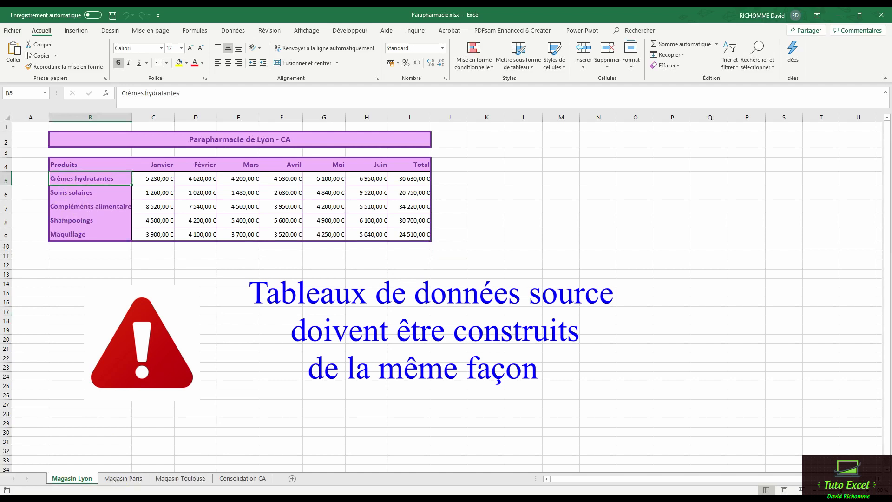
Select cell B2 on the Consolidation CA sheet as the destination and bring up the data tools.
click(244, 479)
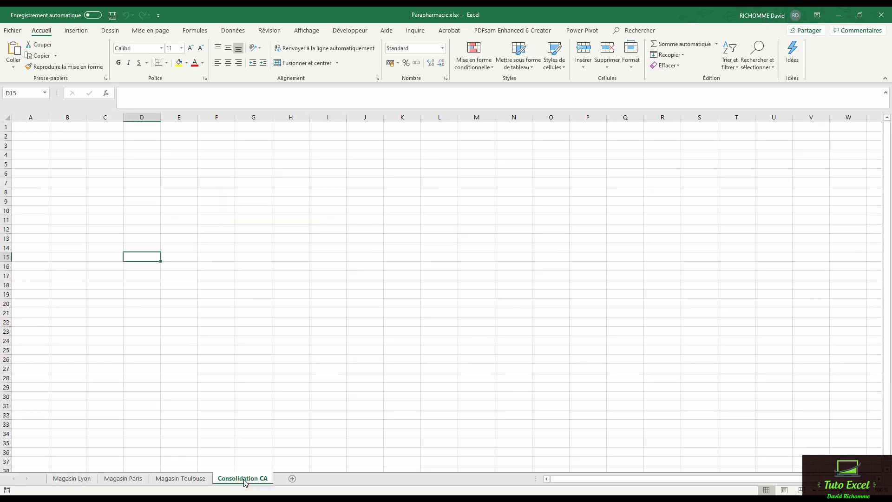
click(67, 139)
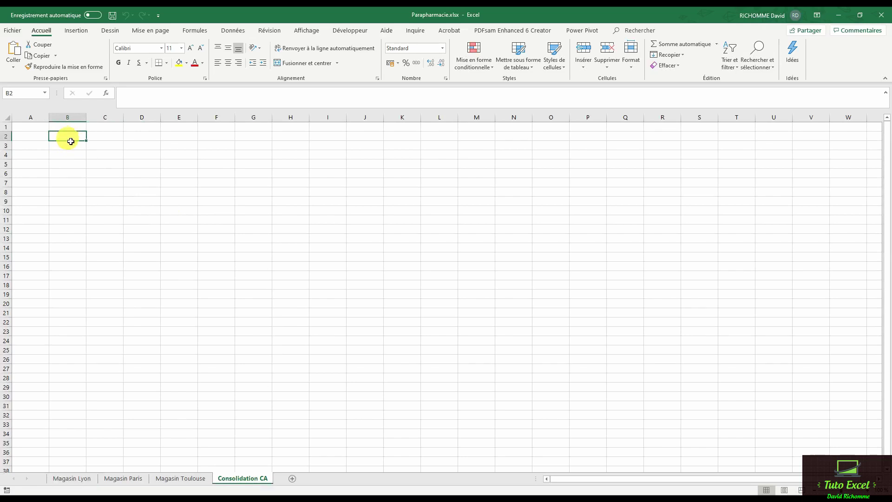
click(233, 31)
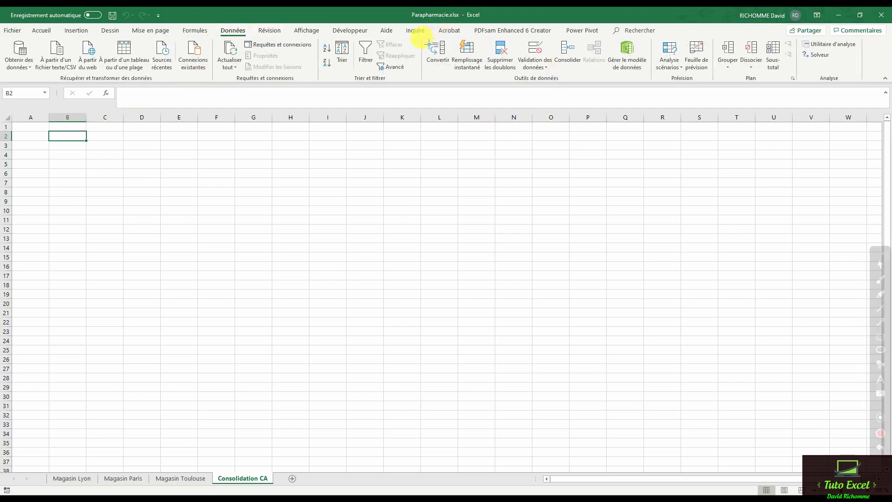
mouse_move(420, 36)
mouse_down()
mouse_move(444, 51)
mouse_move(661, 92)
mouse_up()
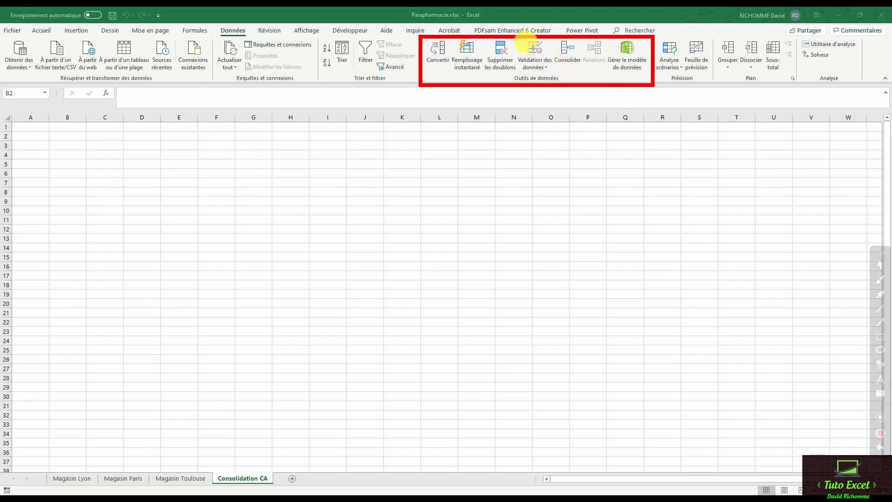
mouse_move(551, 39)
mouse_down()
mouse_move(579, 54)
mouse_move(594, 82)
mouse_up()
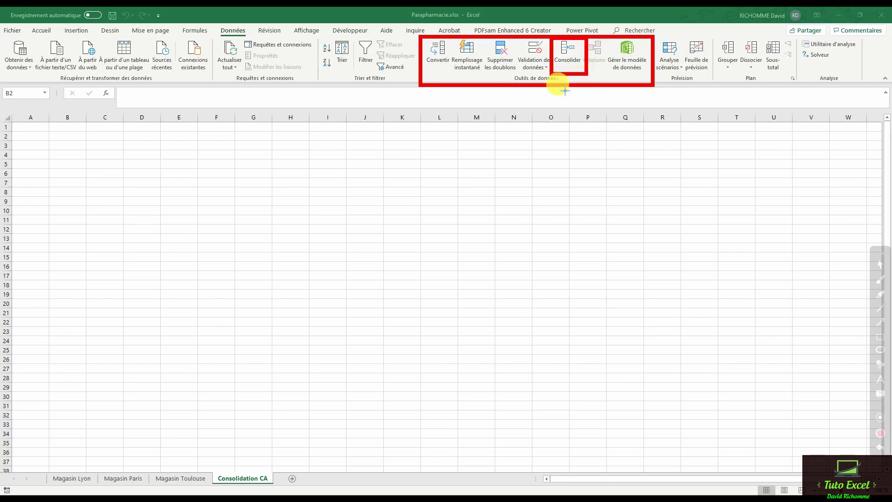
key(Escape)
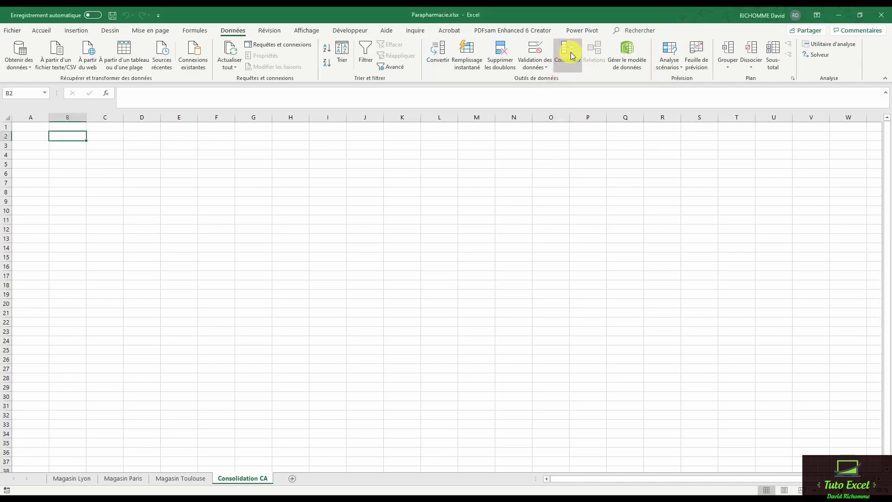
Start the Consolidate command and keep Somme as the consolidation function.
click(571, 55)
drag(406, 170, 338, 170)
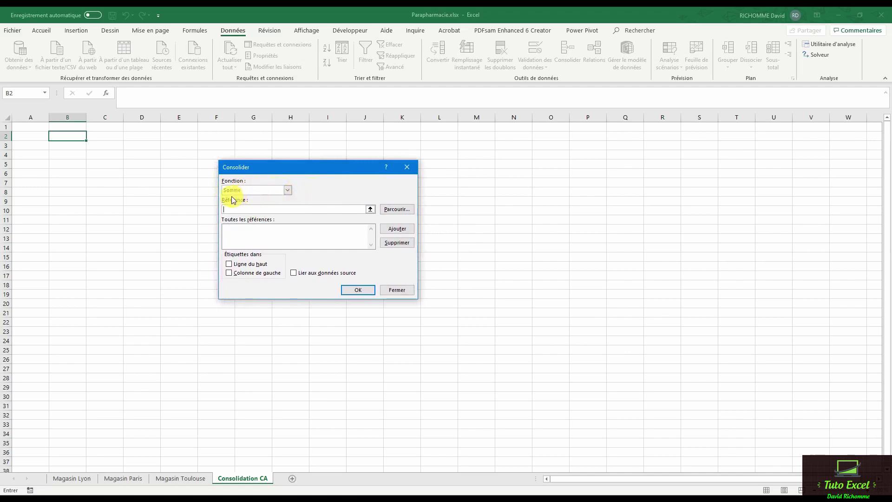
click(288, 191)
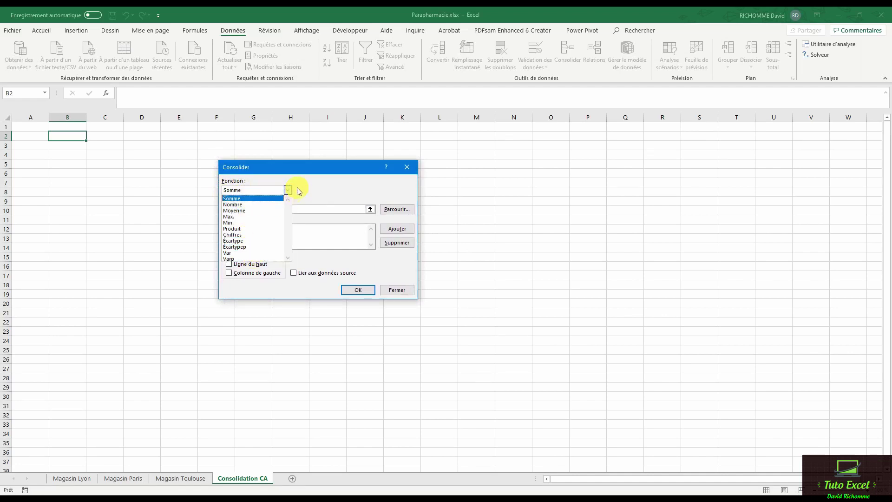
click(288, 191)
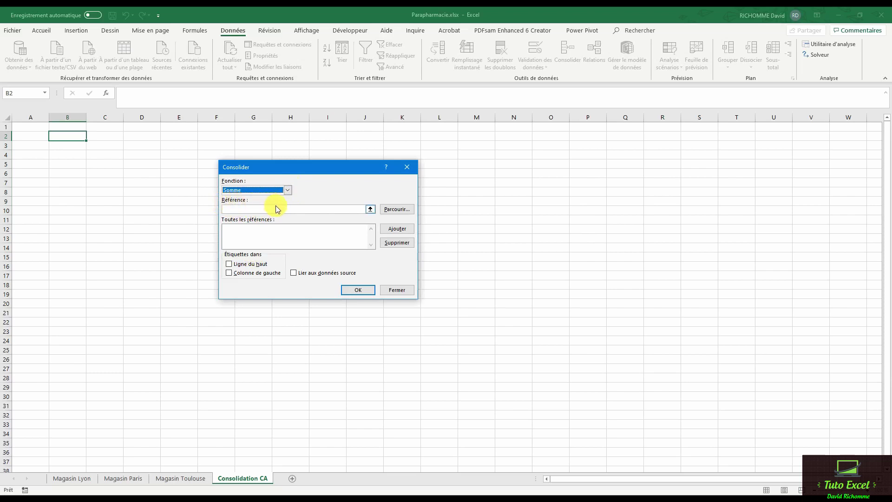
key(ctrl+shift+d)
drag(215, 196, 381, 219)
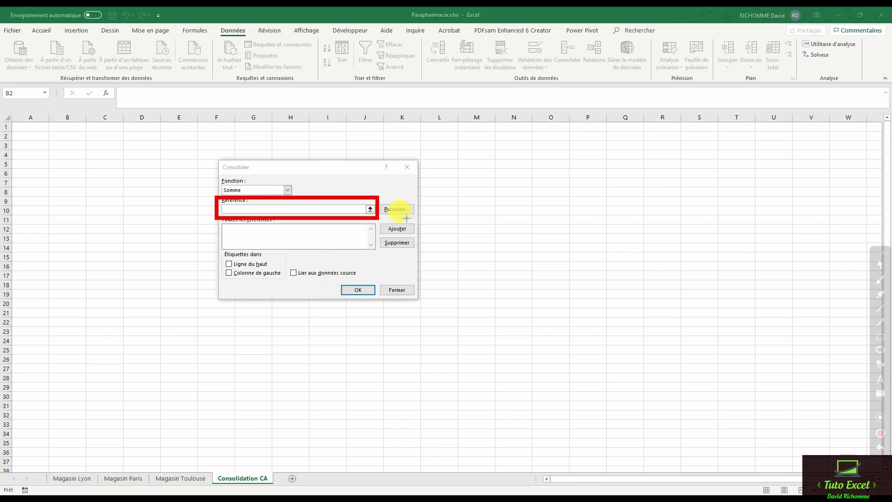
click(338, 175)
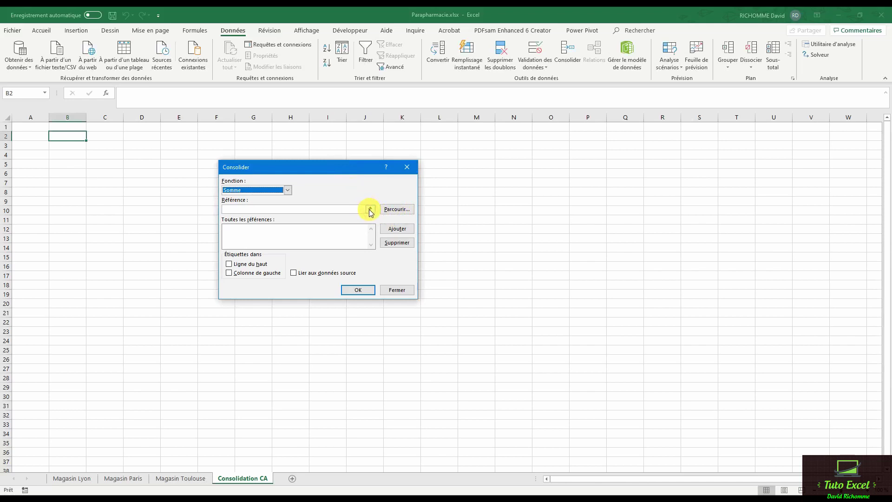
Add the full Magasin Lyon table, range B4:I9 including row and column headings, to the consolidation references.
click(370, 211)
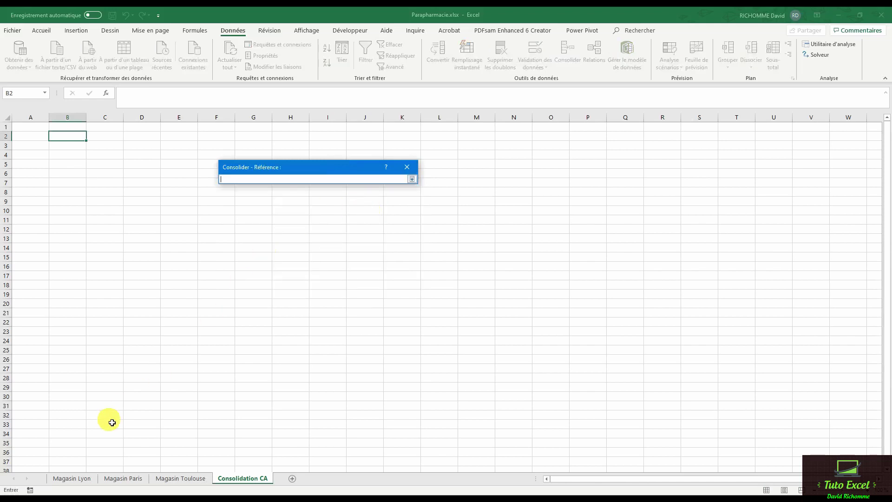
click(70, 480)
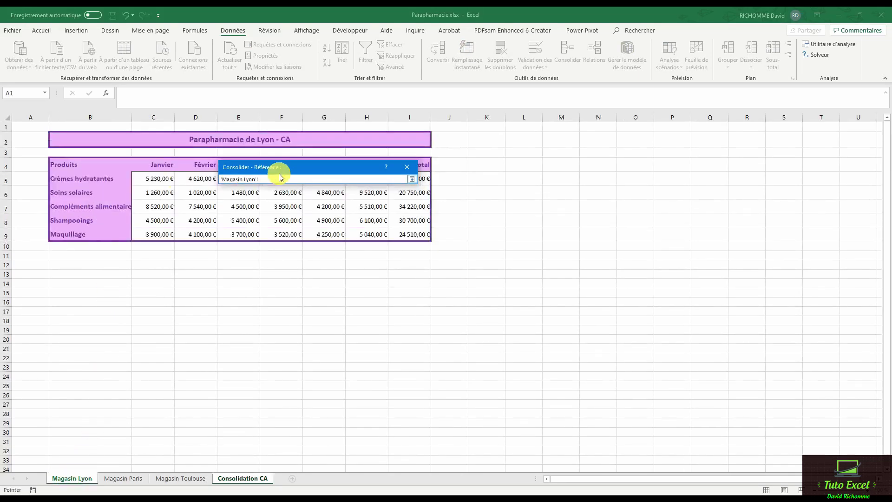
drag(293, 166, 315, 307)
drag(56, 166, 408, 238)
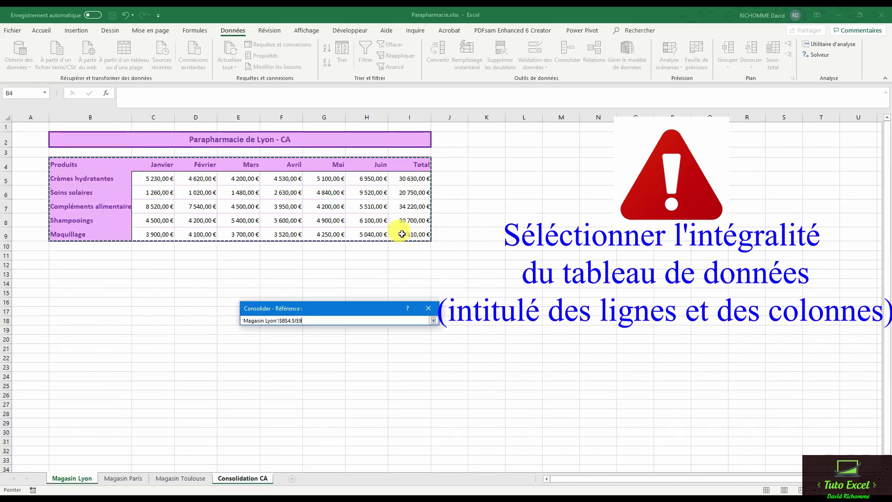
click(433, 322)
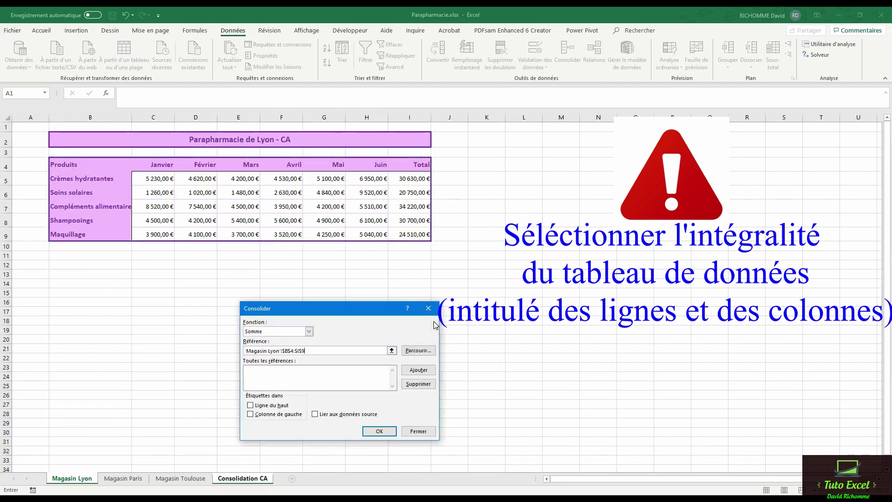
click(418, 370)
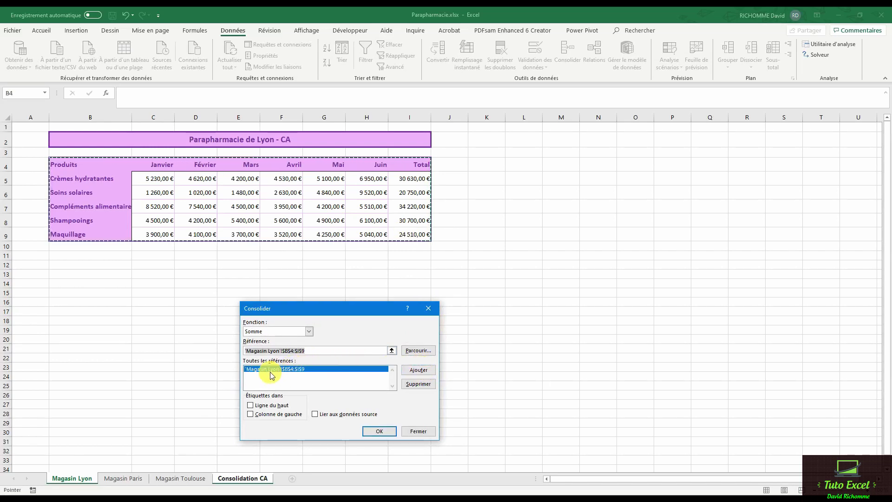
Add the full Magasin Paris table, range B4:I11, to the consolidation references.
click(392, 351)
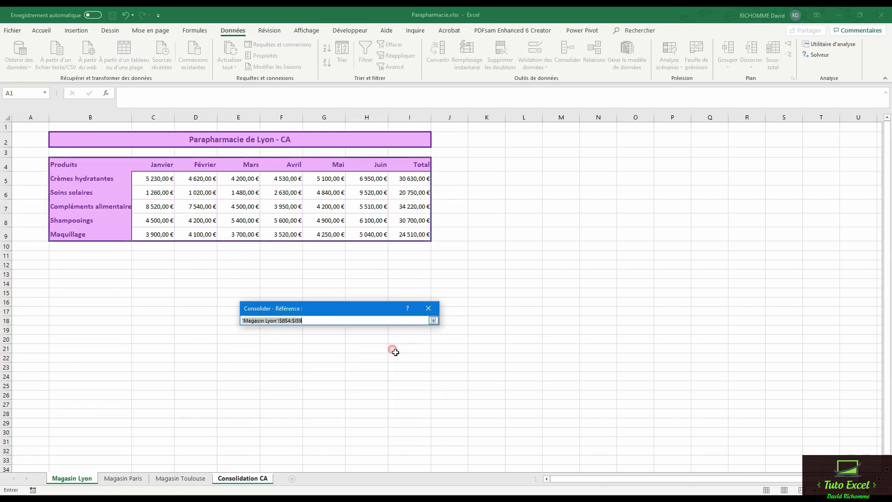
click(131, 479)
drag(71, 170, 434, 266)
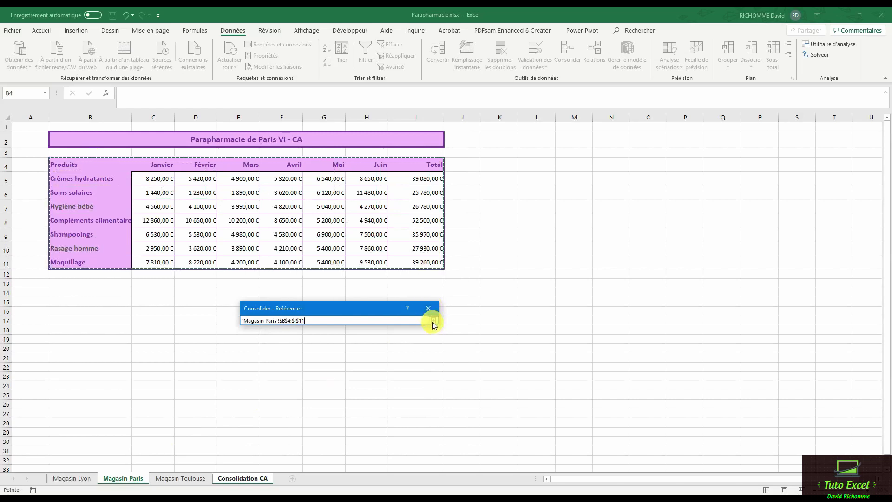
click(433, 321)
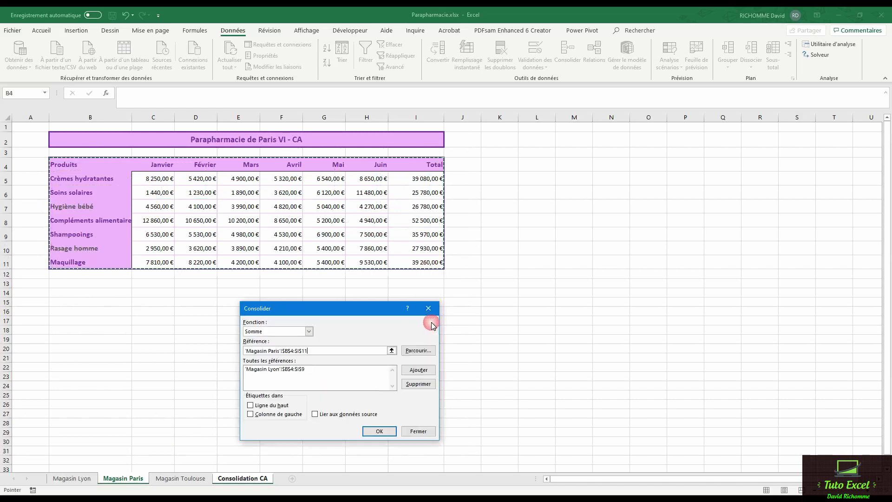
click(419, 371)
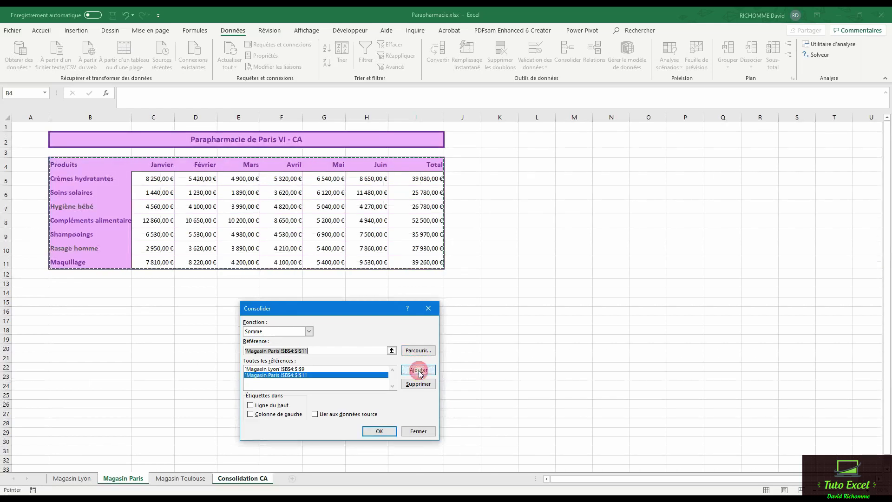
Add the full Magasin Toulouse table, range B4:I11, to the consolidation references.
click(392, 351)
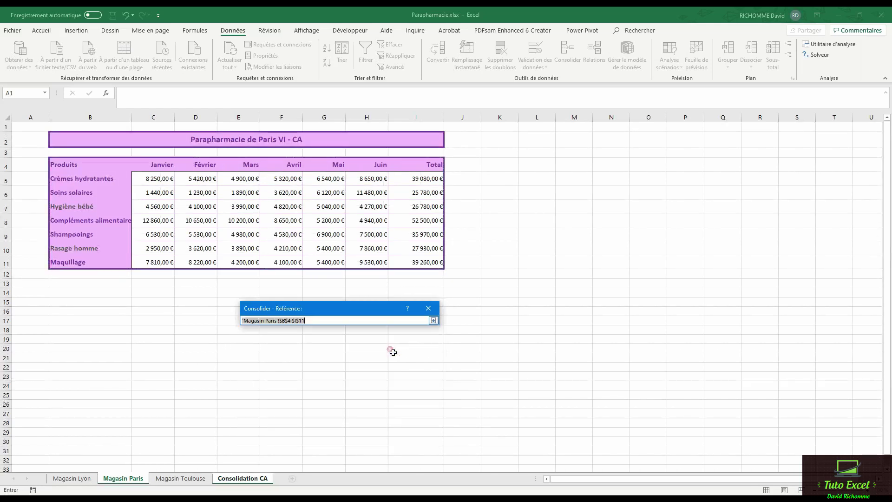
click(187, 480)
mouse_move(73, 163)
mouse_down()
mouse_move(261, 209)
mouse_move(413, 272)
mouse_up()
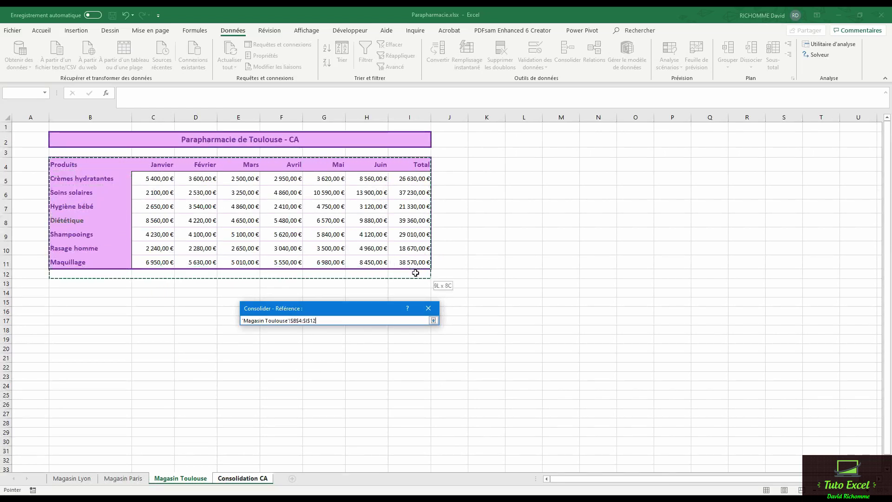
click(434, 322)
click(418, 371)
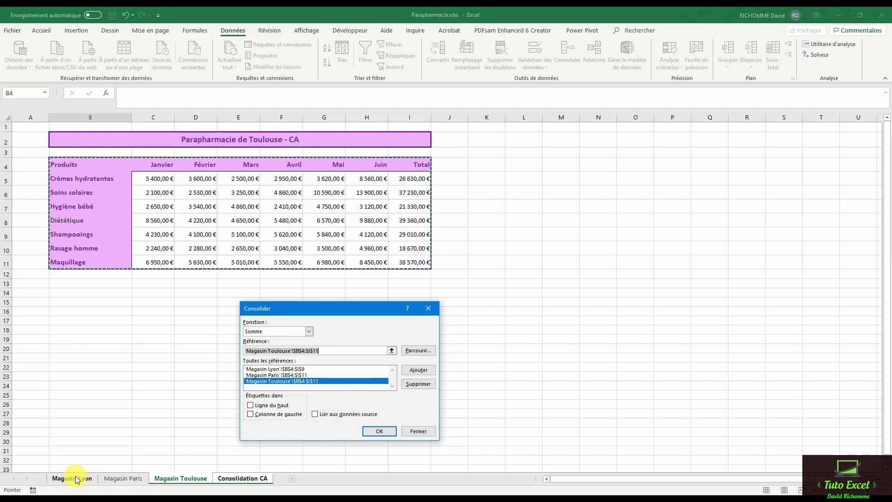
Use labels from the top row and left column, link to the source data, and run the consolidation.
click(251, 406)
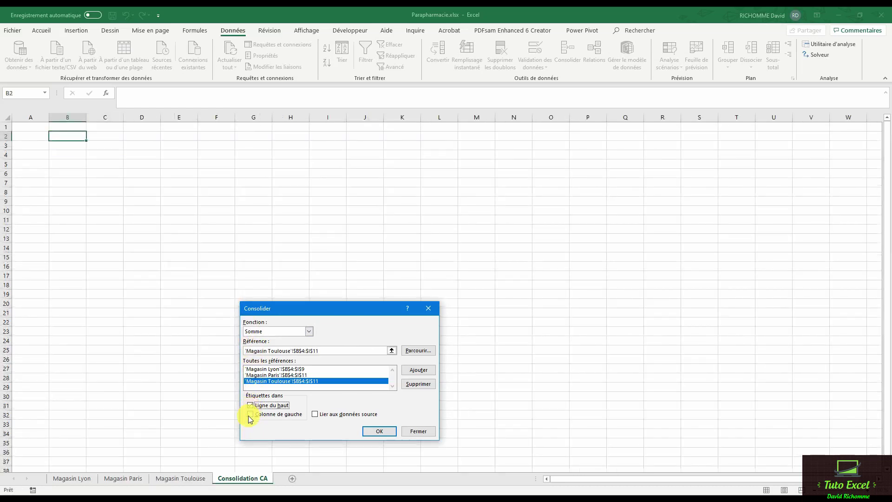
click(251, 414)
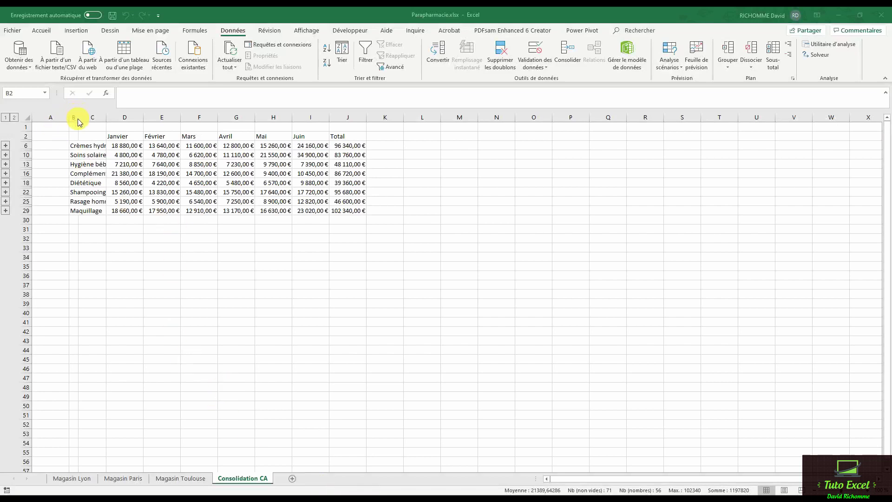
Fit column B to the product names and widen column C of the consolidated table.
key(ctrl+a)
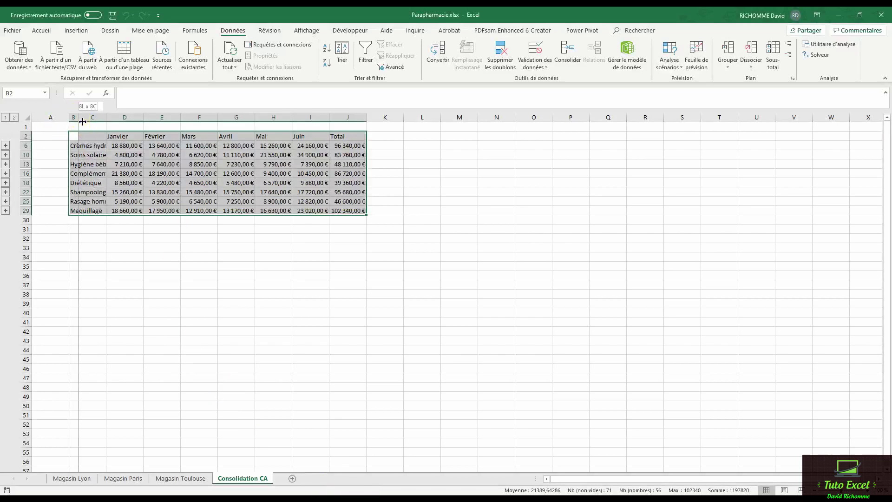
double_click(78, 120)
drag(180, 120, 228, 122)
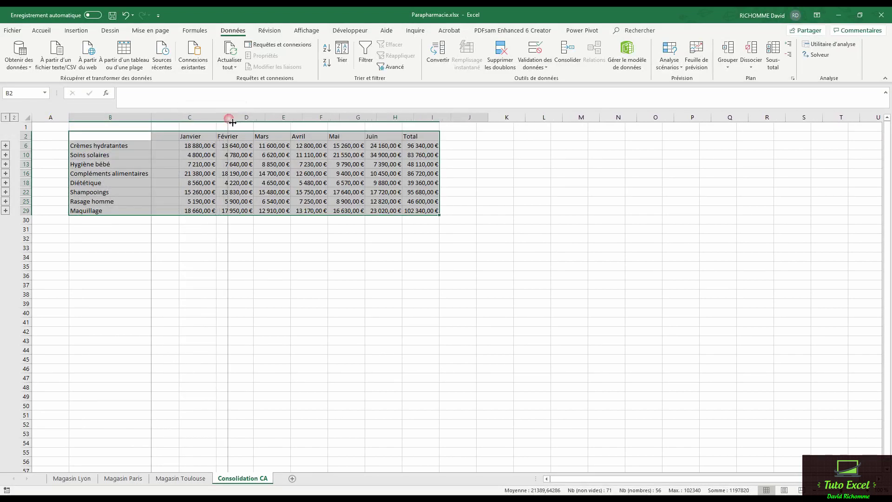
click(170, 239)
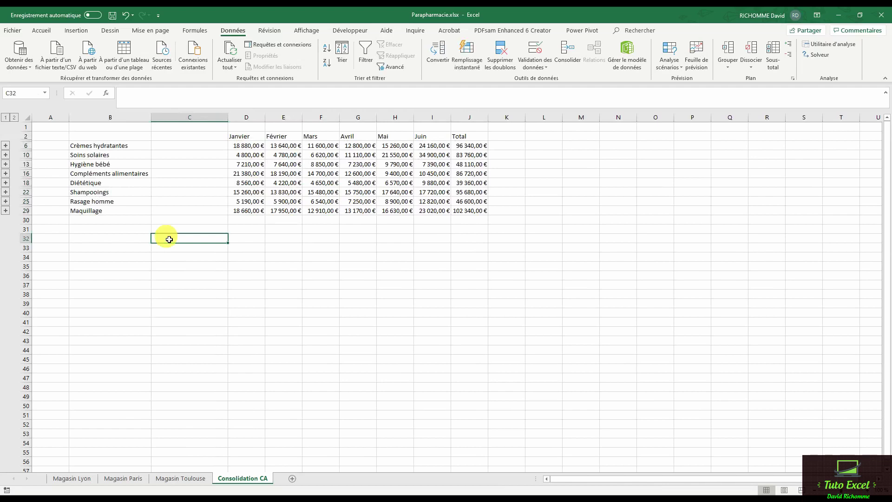
key(ctrl+shift+d)
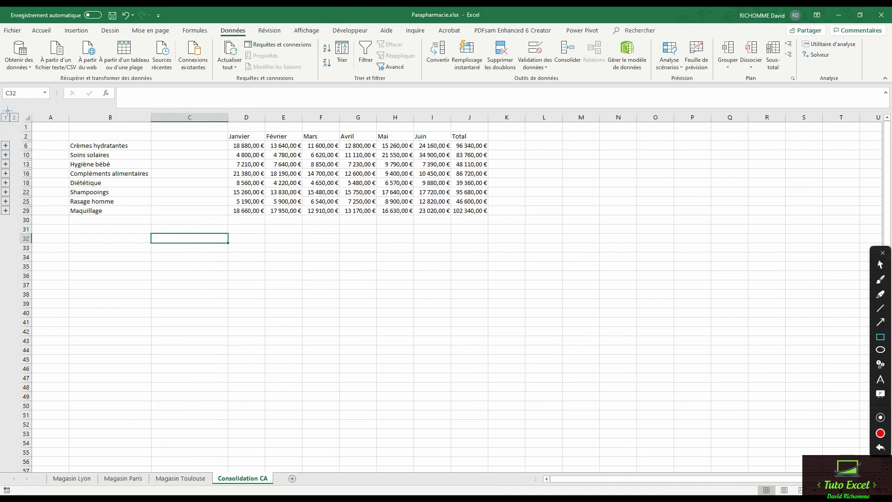
mouse_move(2, 109)
mouse_down()
mouse_move(36, 123)
mouse_move(41, 233)
mouse_up()
click(41, 233)
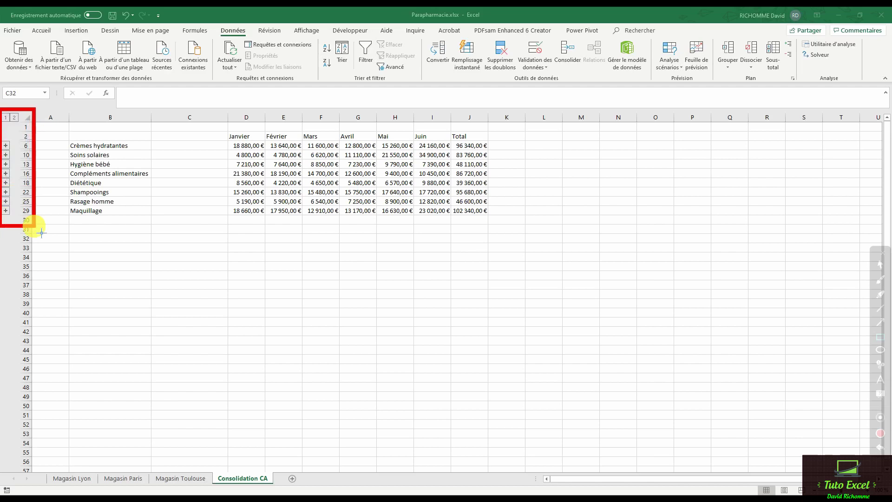
key(Escape)
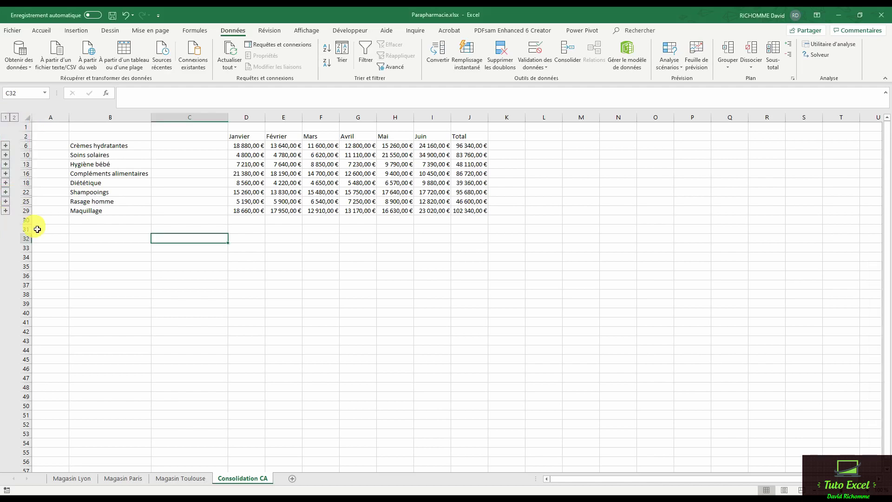
Show all detail rows of the consolidated table and examine the January sum and store links for Crèmes hydratantes.
click(83, 146)
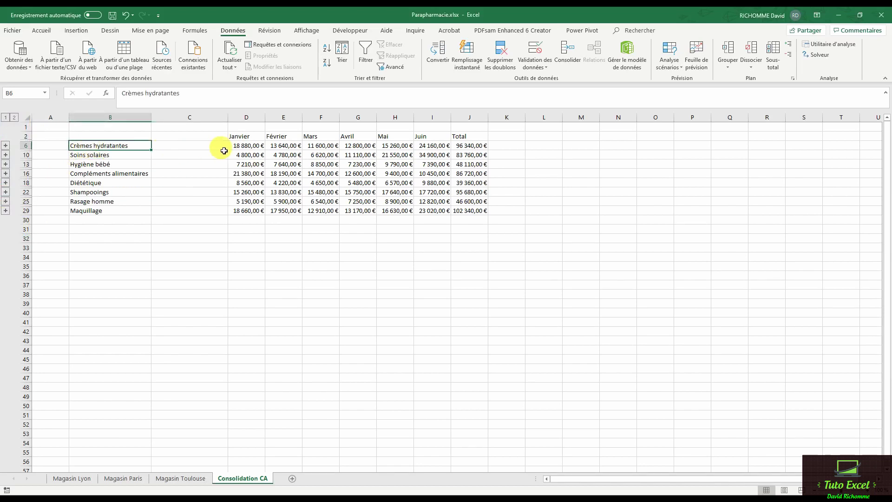
click(249, 146)
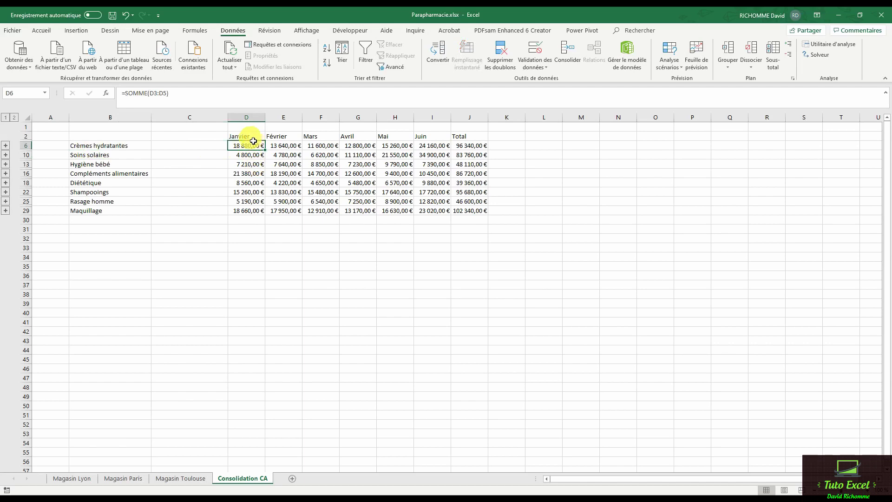
click(14, 118)
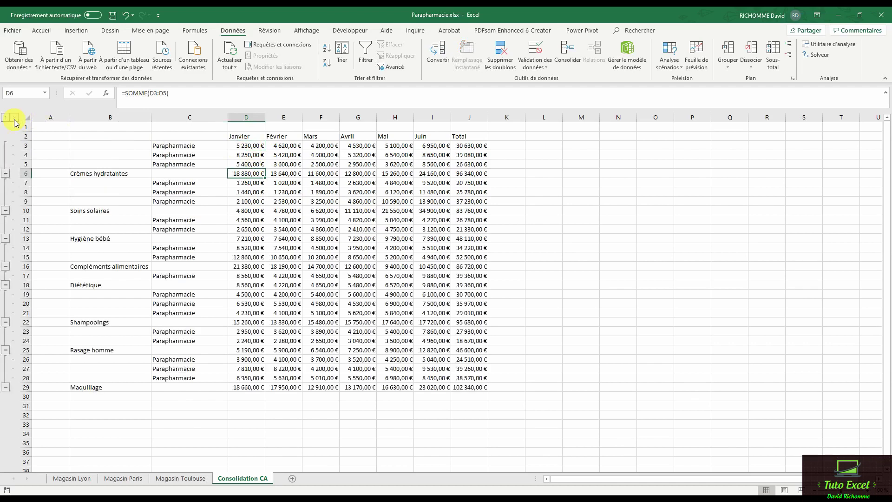
click(182, 147)
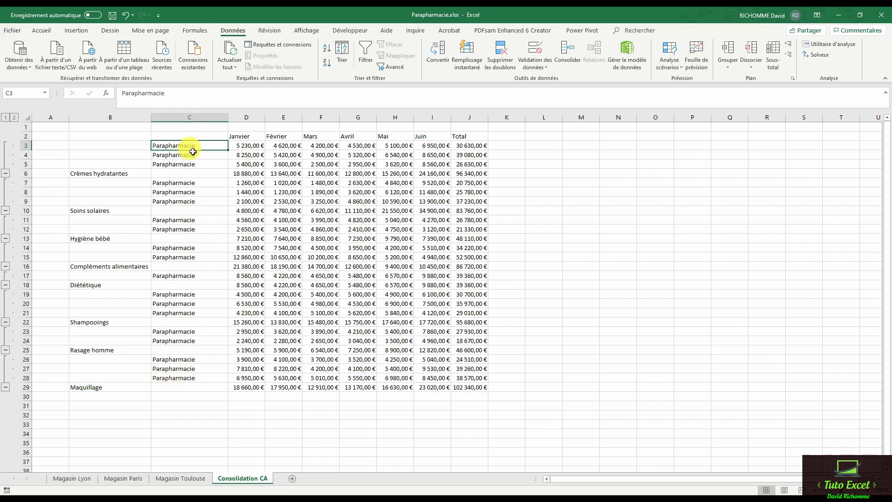
click(251, 148)
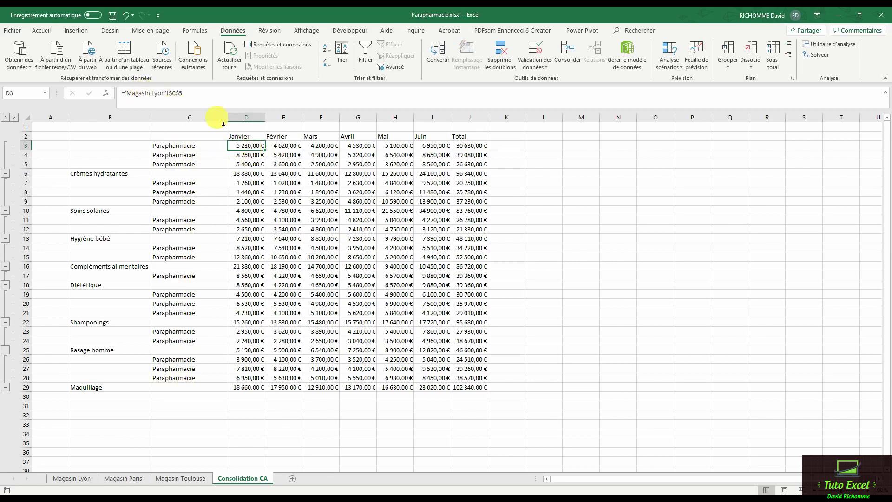
click(251, 158)
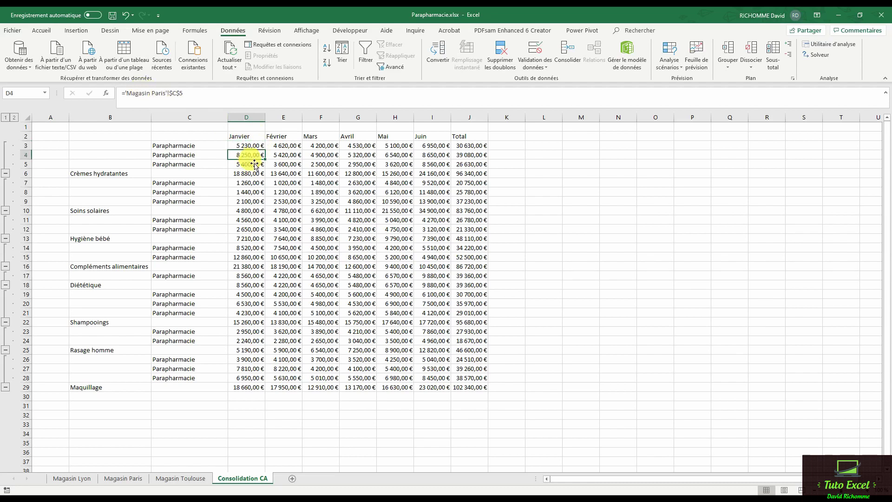
click(254, 167)
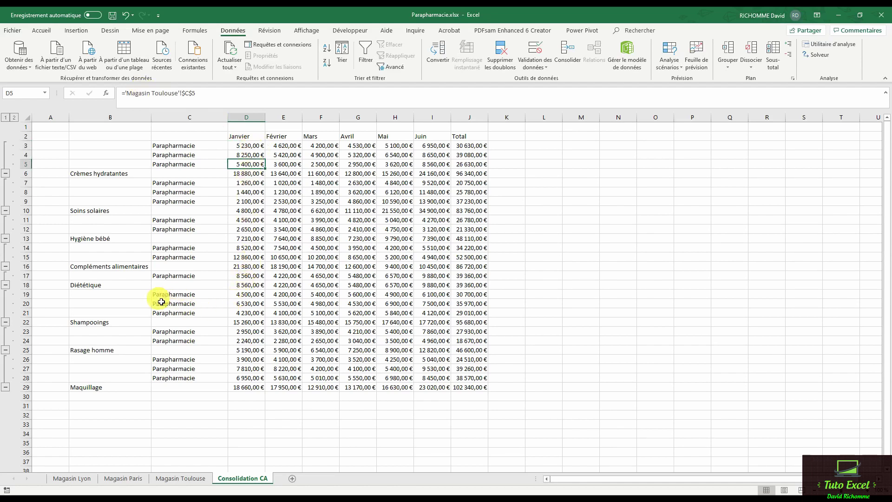
Examine the January store links for Shampooings in D19:D21, and collapse the whole outline to the product totals.
click(249, 294)
click(255, 304)
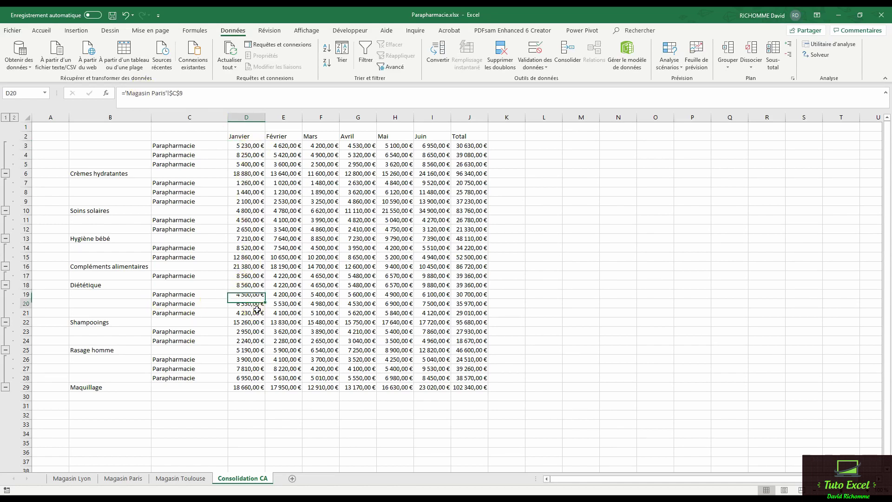
click(254, 314)
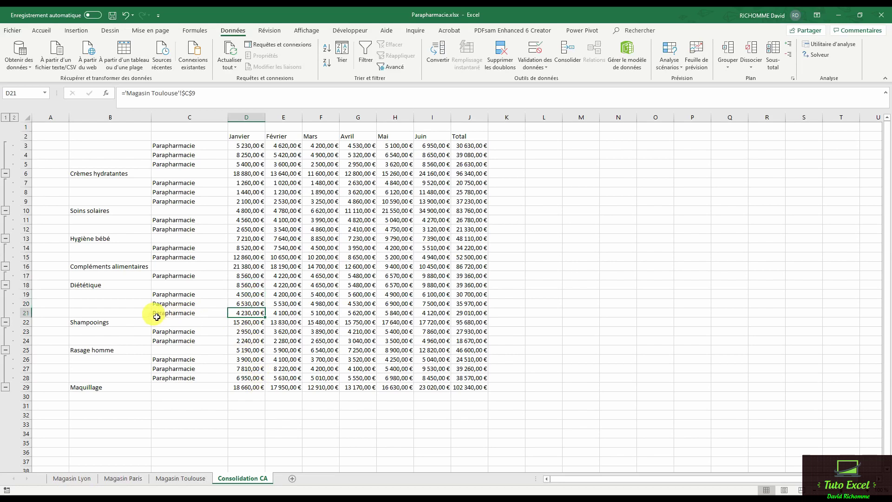
click(6, 118)
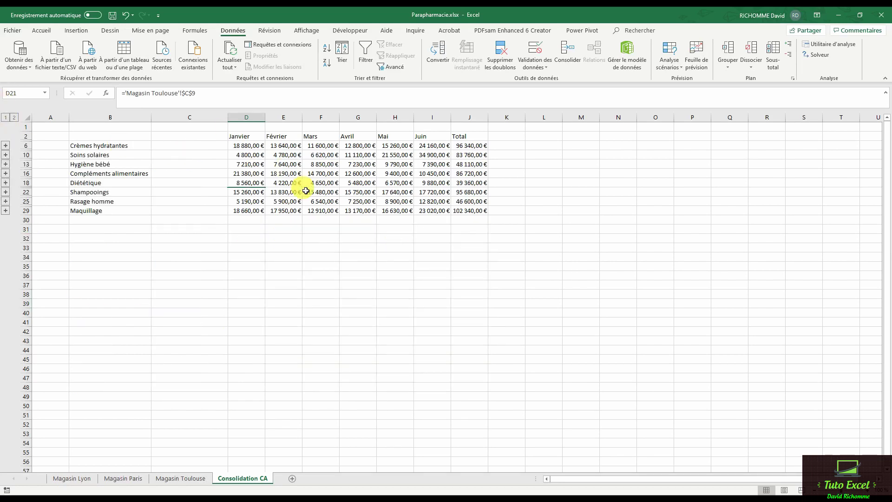
click(123, 278)
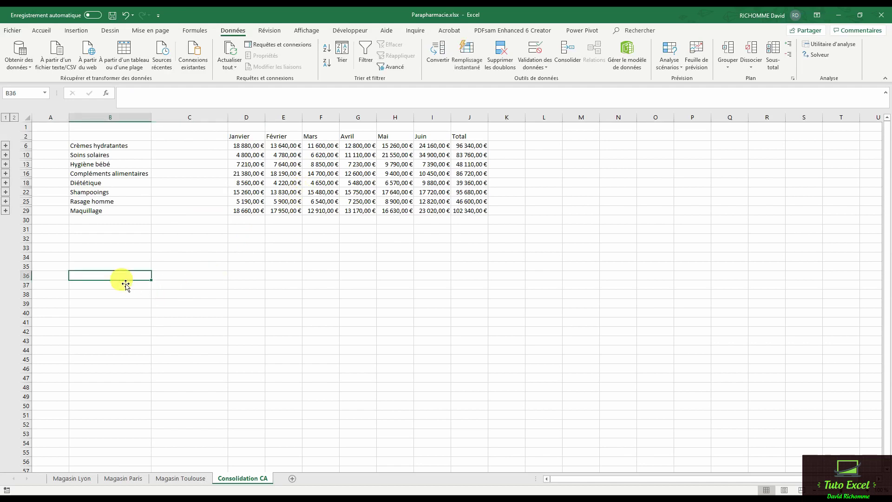
Expand only the Shampooings group and check the January sum formula and the three store links behind it.
click(86, 195)
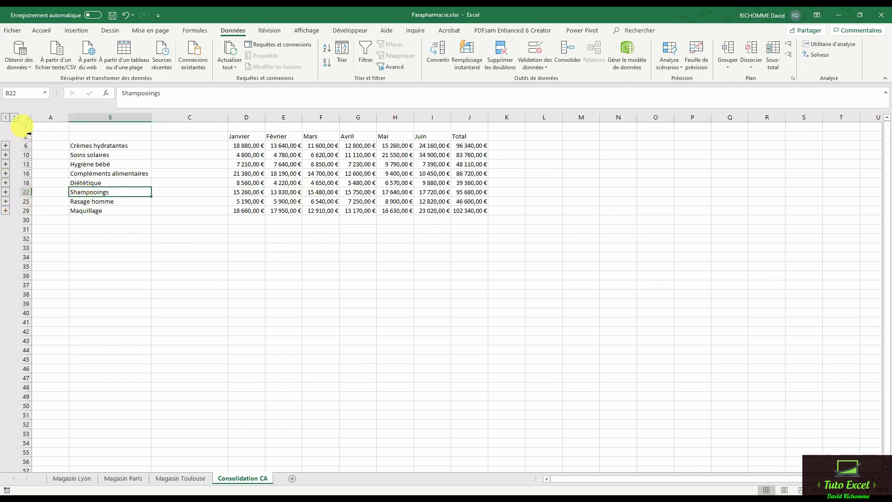
click(6, 192)
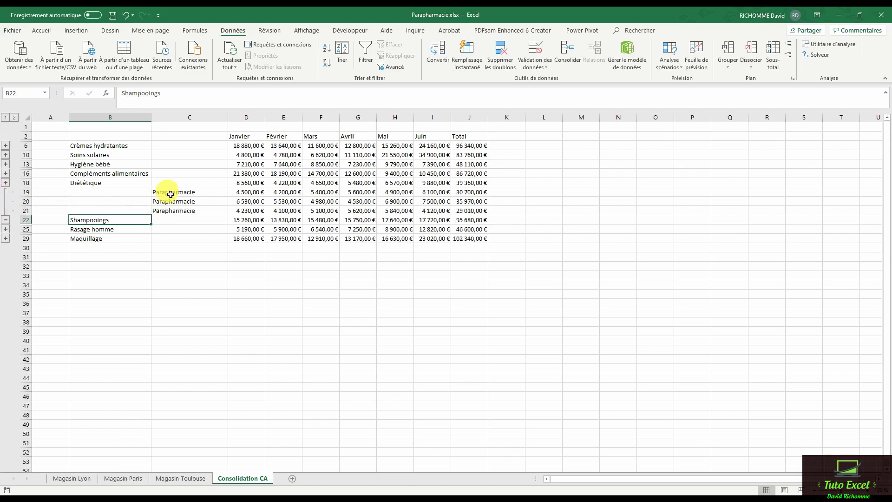
click(242, 221)
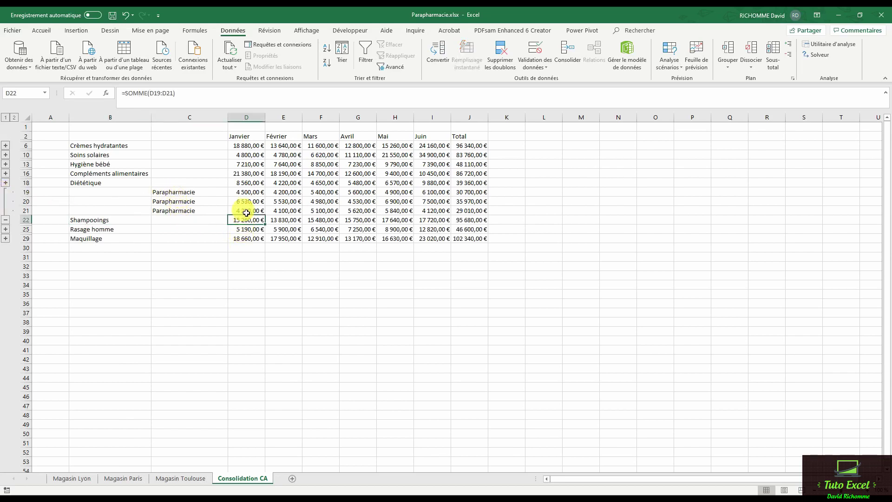
click(245, 192)
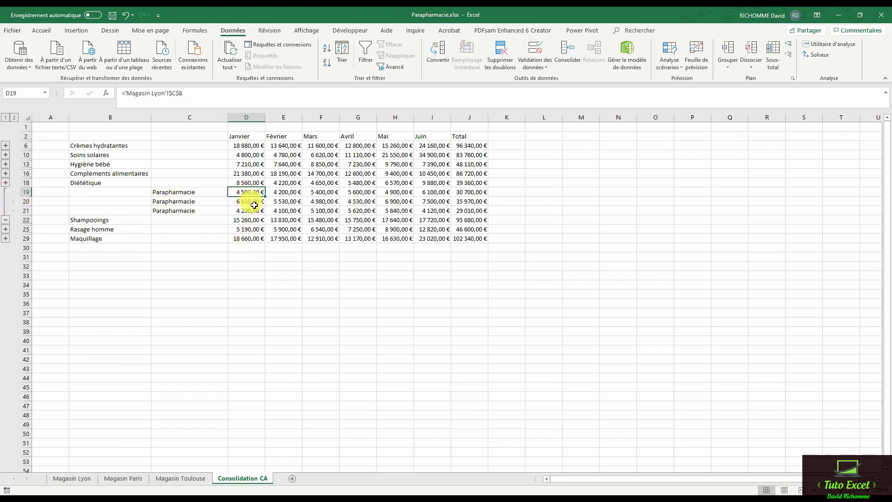
click(256, 204)
click(256, 212)
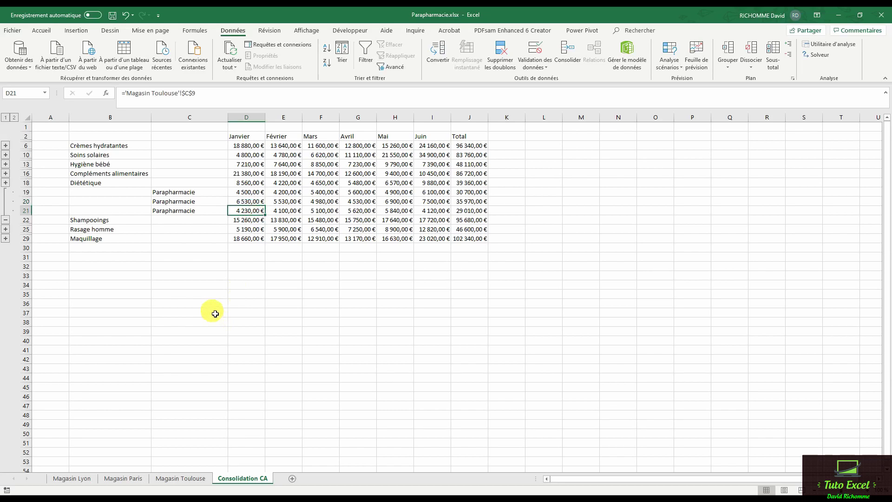